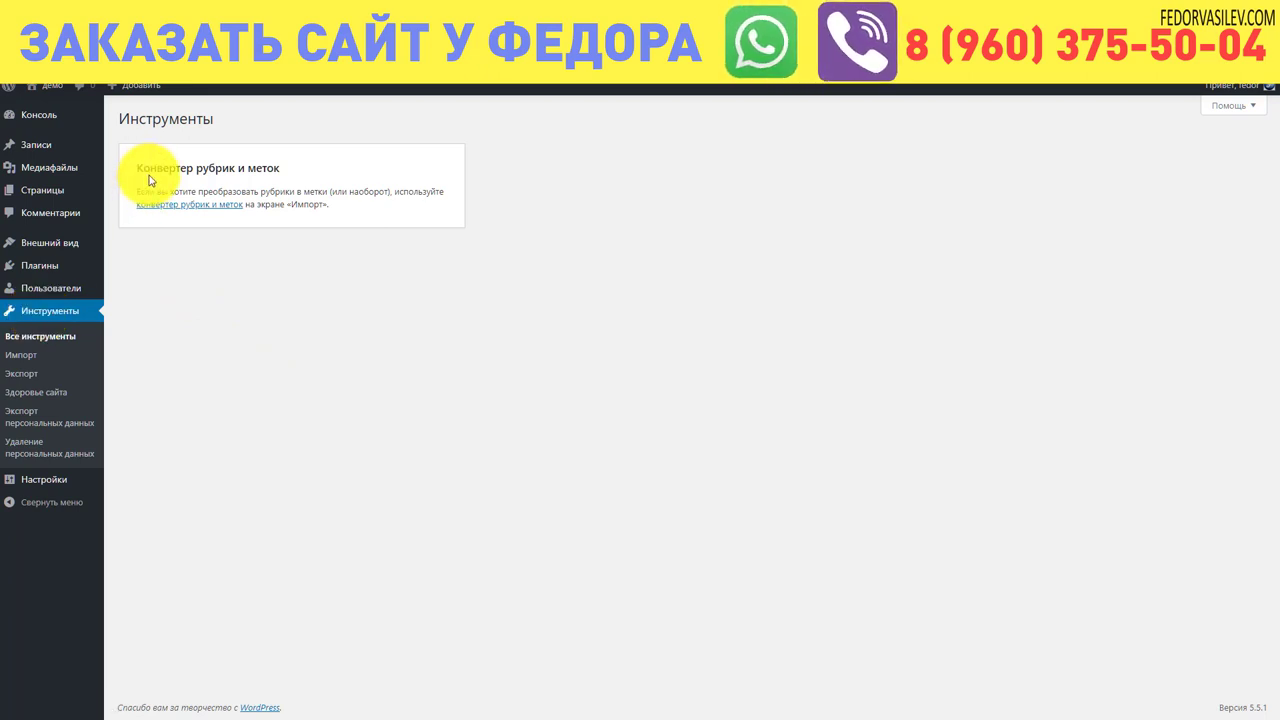
- Open the import page through the category and tag converter link and review the Blogger and LiveJournal importers
left_click(202, 207)
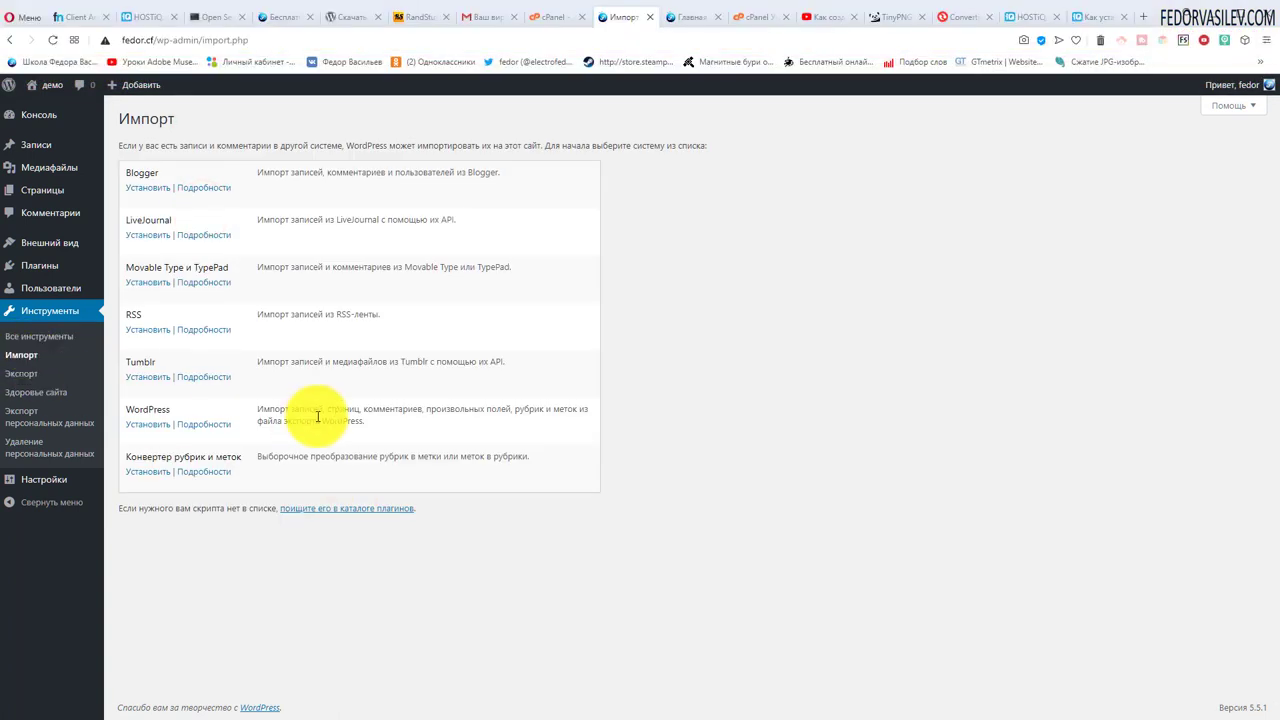
double_click(160, 172)
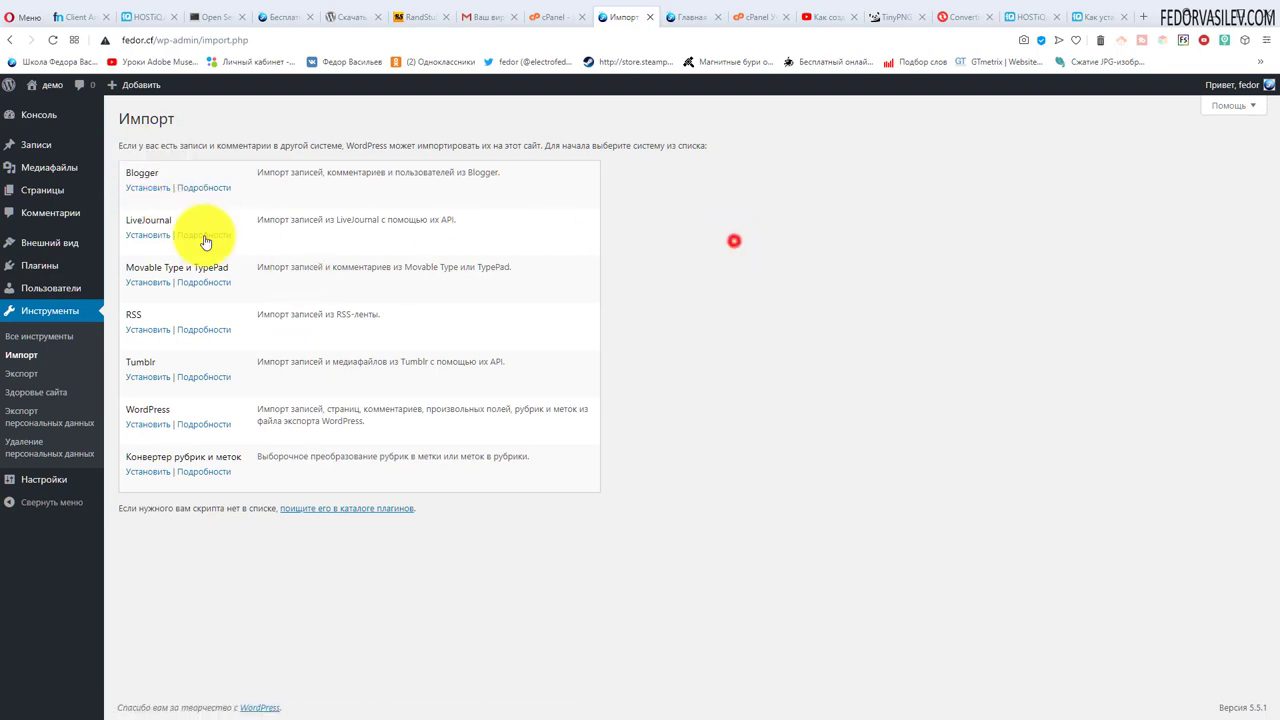
double_click(150, 220)
left_click(787, 271)
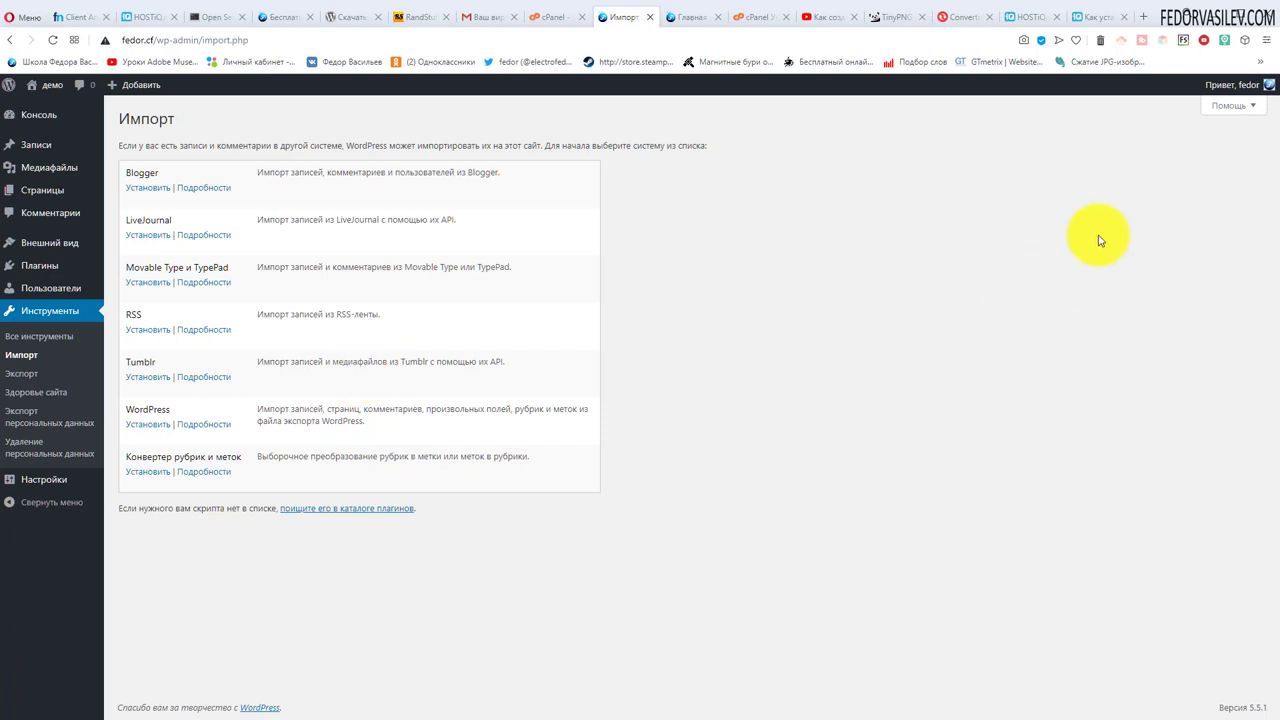
- Open the content export page, read about the XML file, and choose Записи to view its export filters
left_click(20, 373)
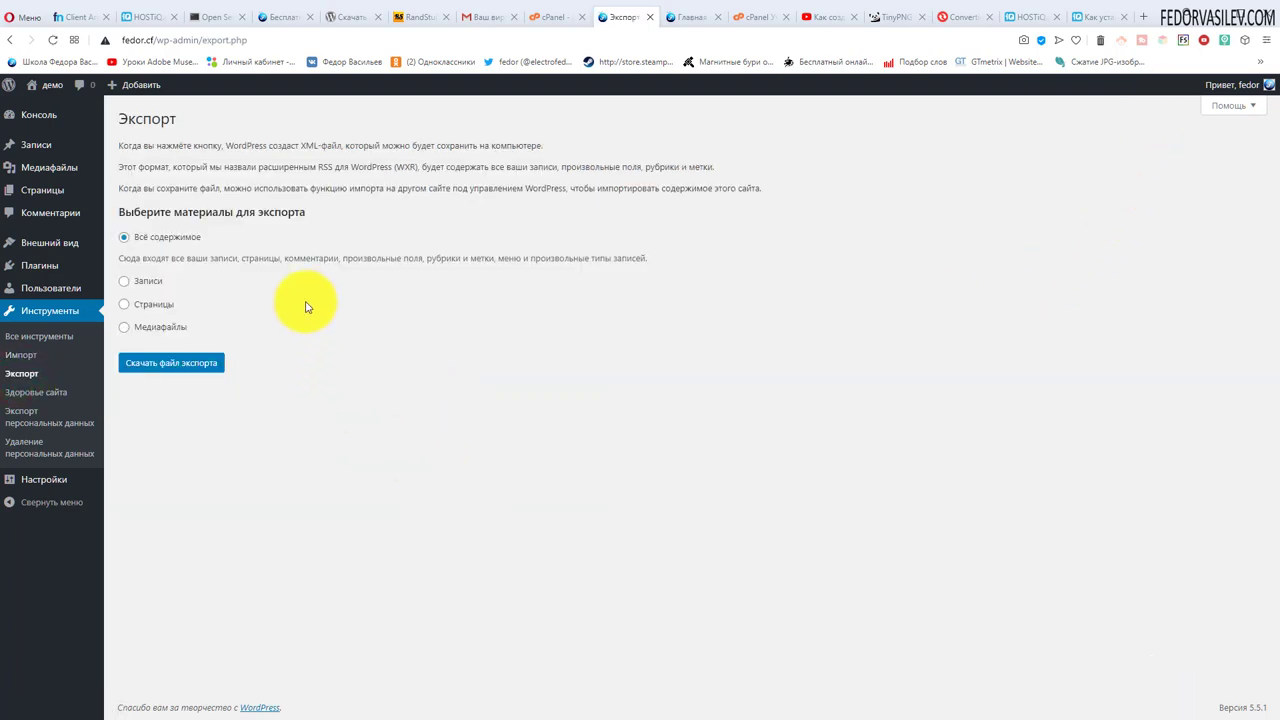
left_click_drag(300, 145, 339, 147)
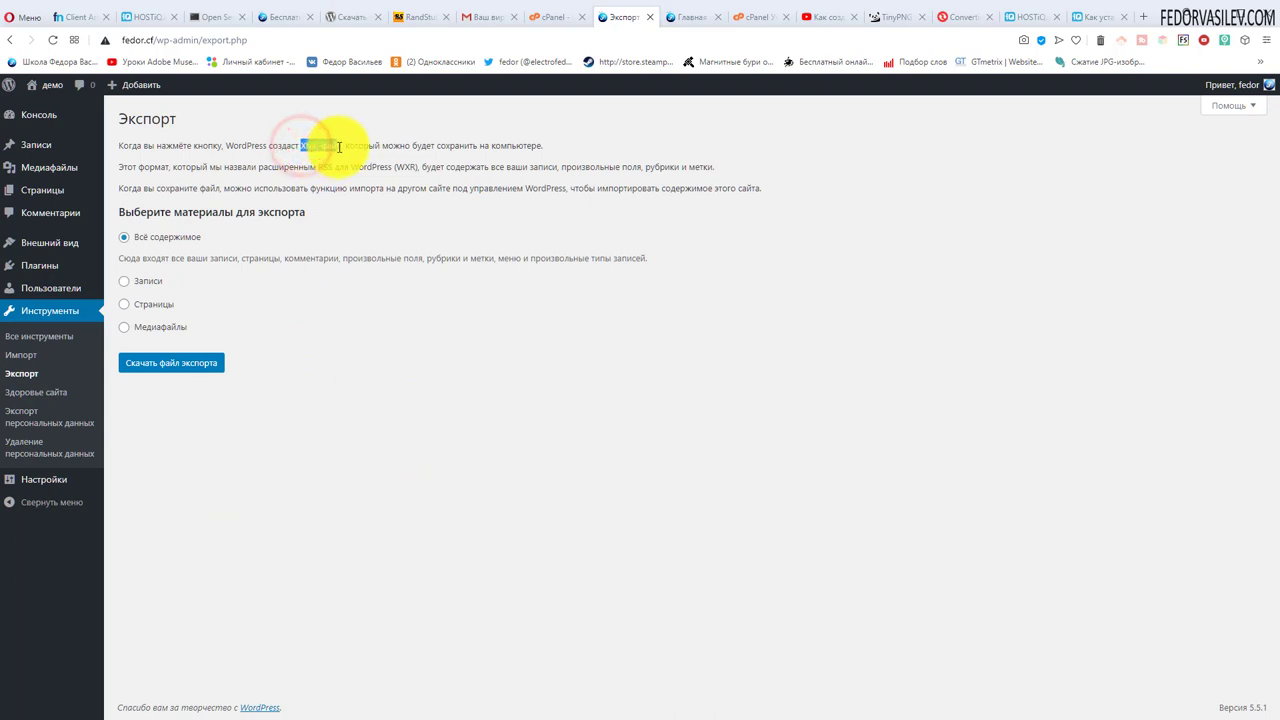
left_click(339, 147)
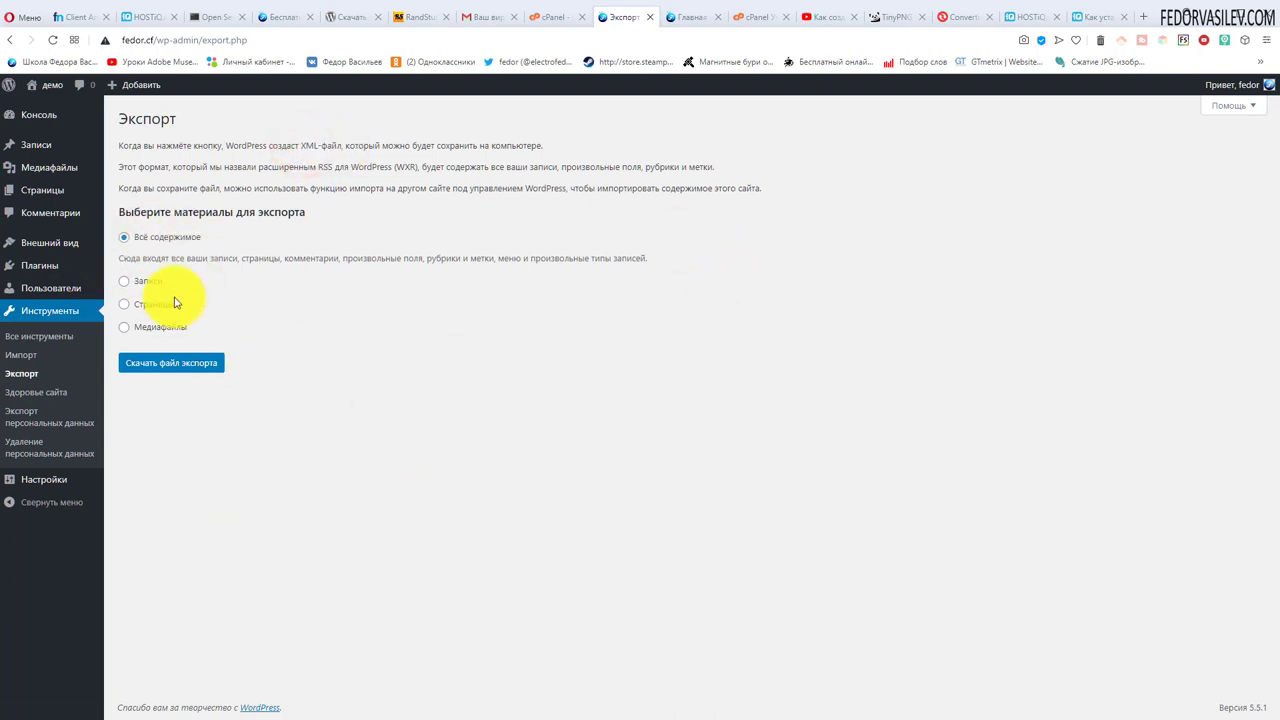
left_click(123, 281)
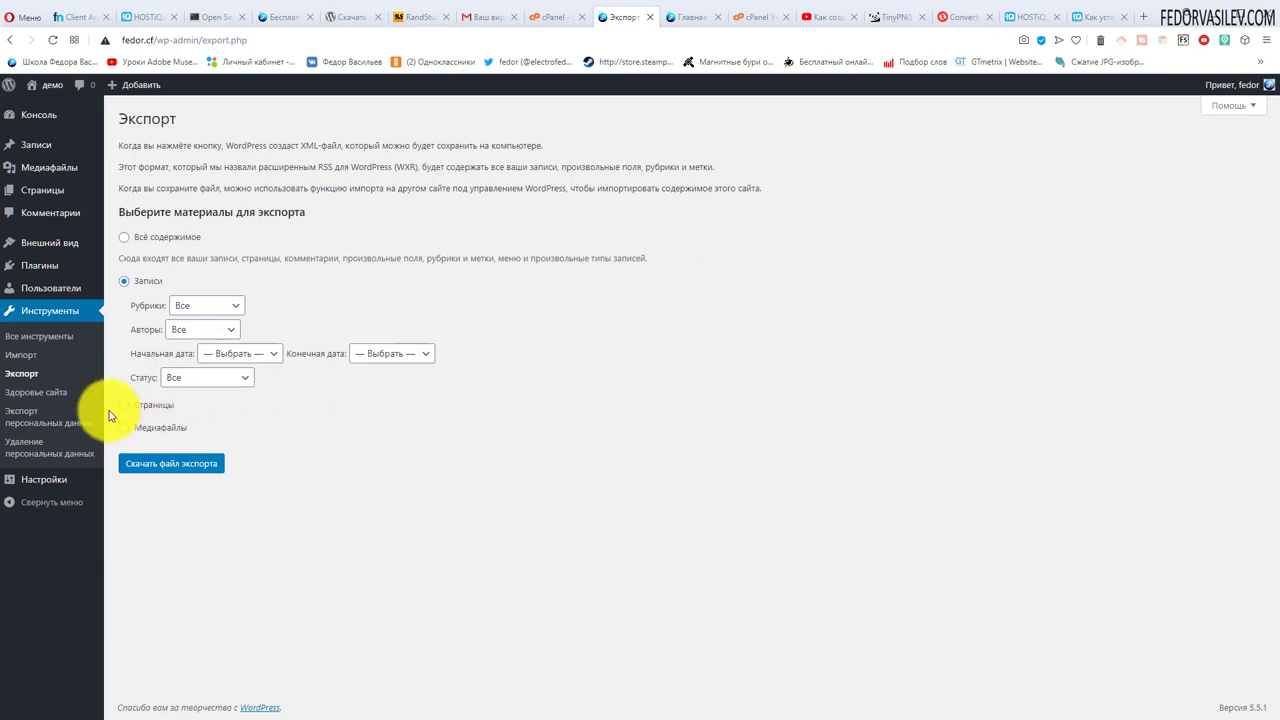
- Open Здоровье сайта and review the recommendations on removing inactive plugins and inactive themes, then reload the page
left_click(46, 392)
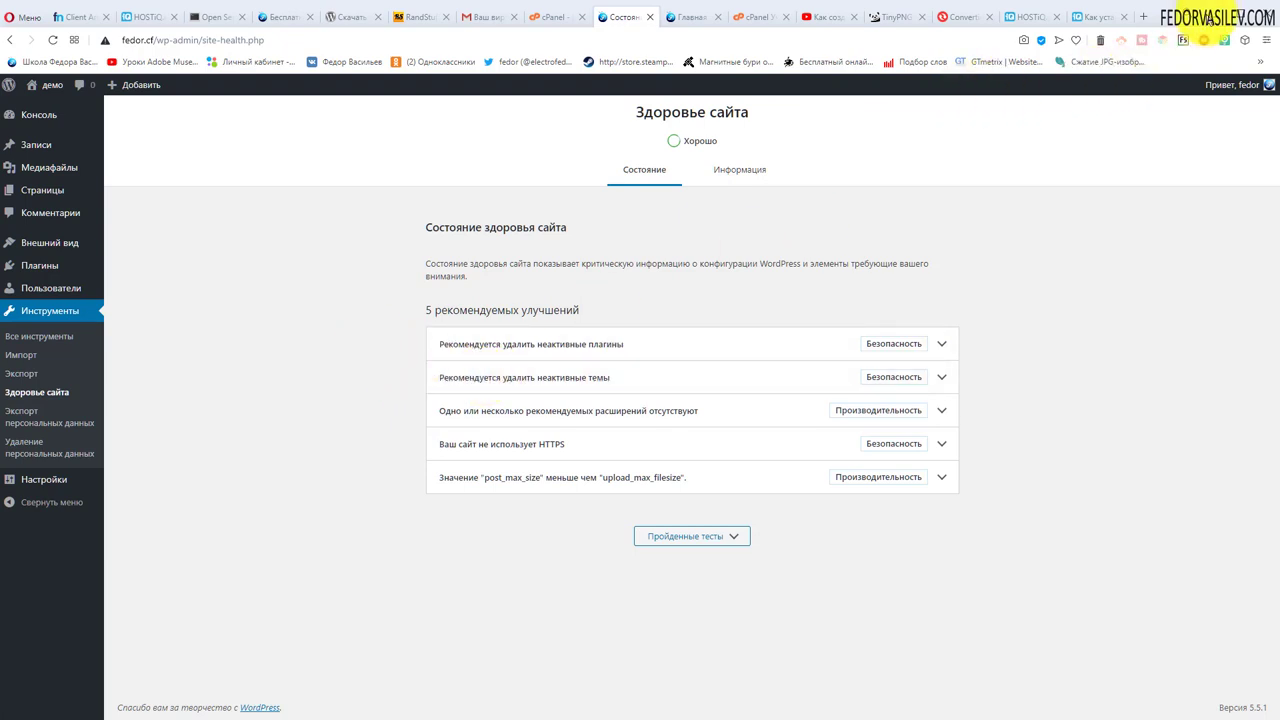
left_click(894, 343)
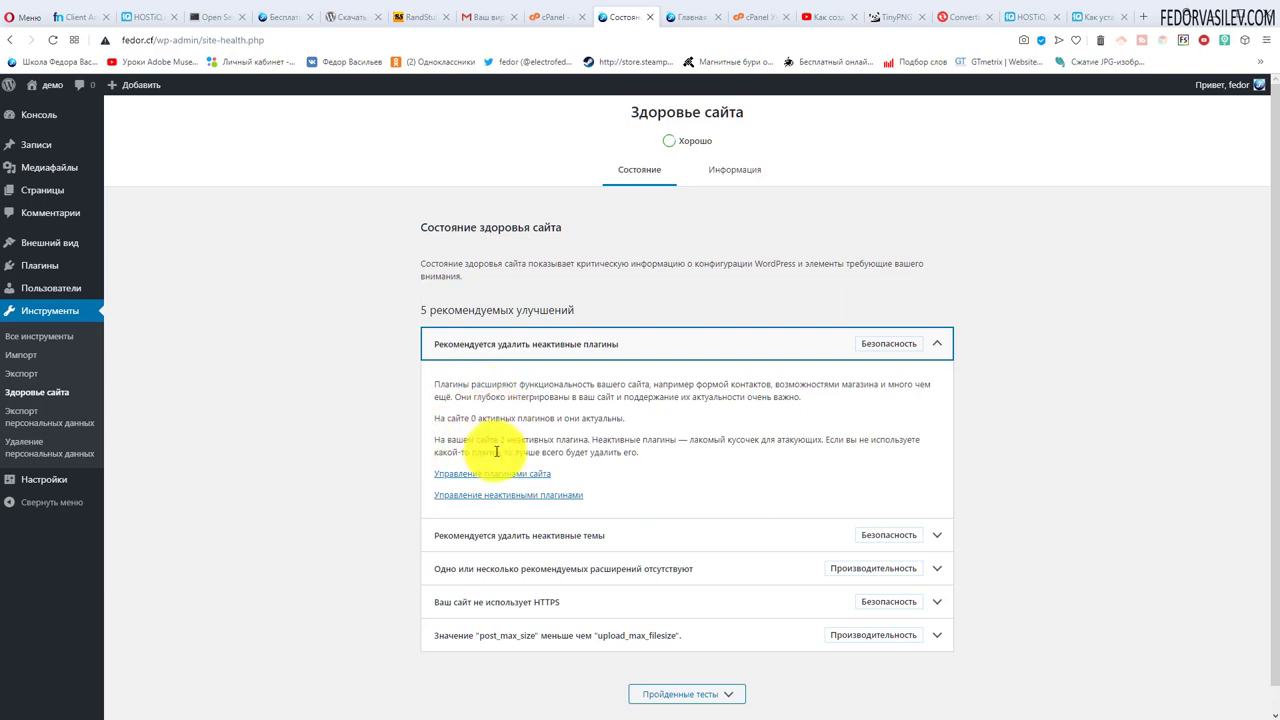
mouse_move(500, 440)
left_mouse_down()
mouse_move(586, 436)
mouse_move(620, 450)
mouse_move(516, 450)
left_mouse_up()
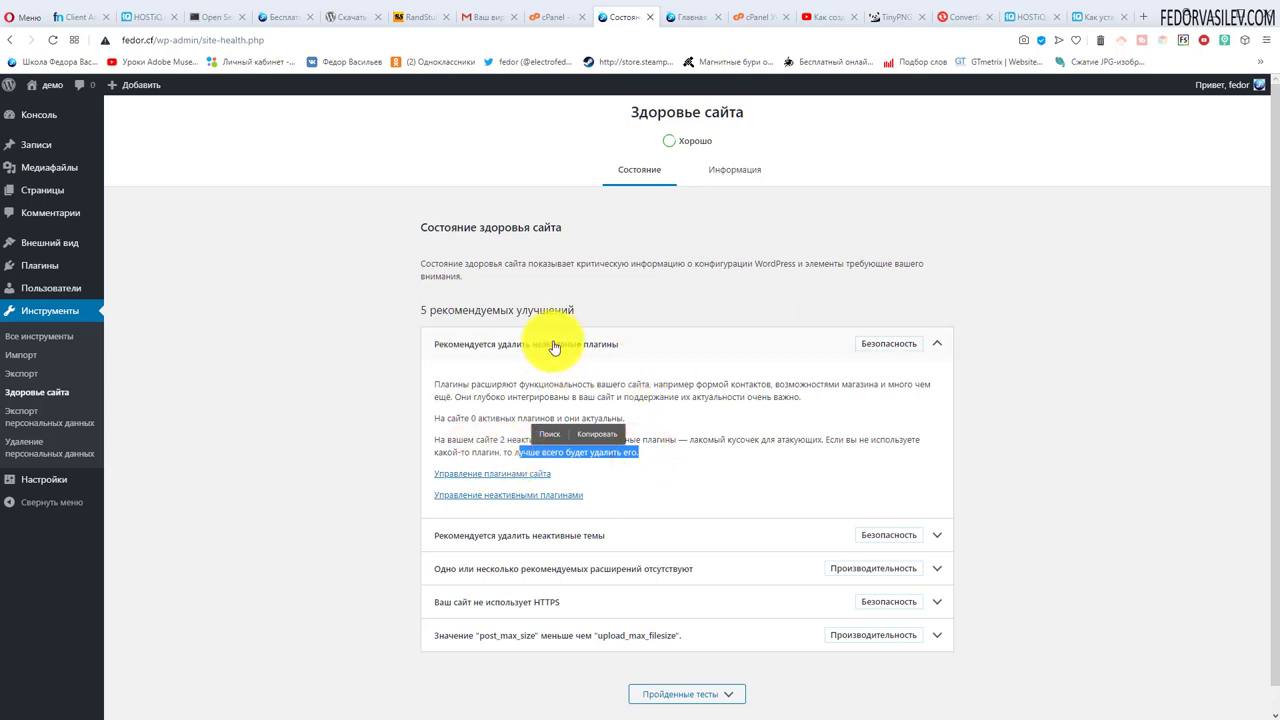
left_click(491, 447)
left_click_drag(538, 450, 490, 396)
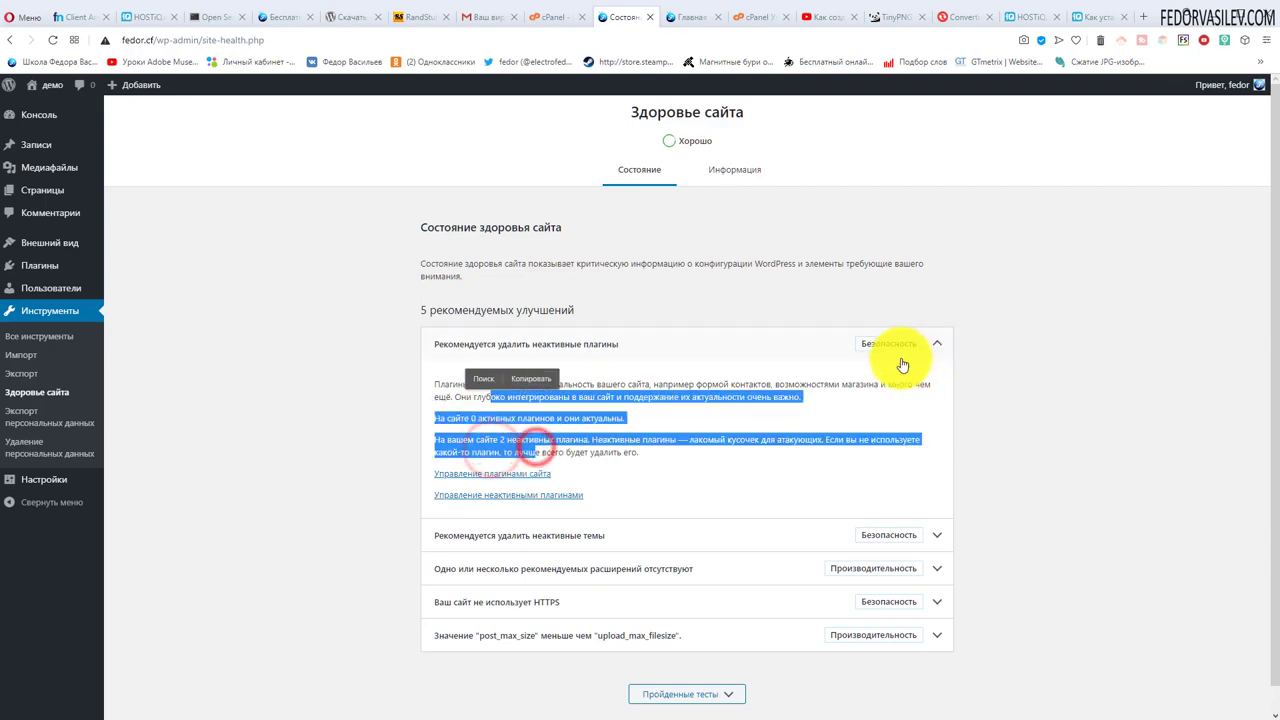
left_click(590, 535)
scroll(716, 499, "down", 2)
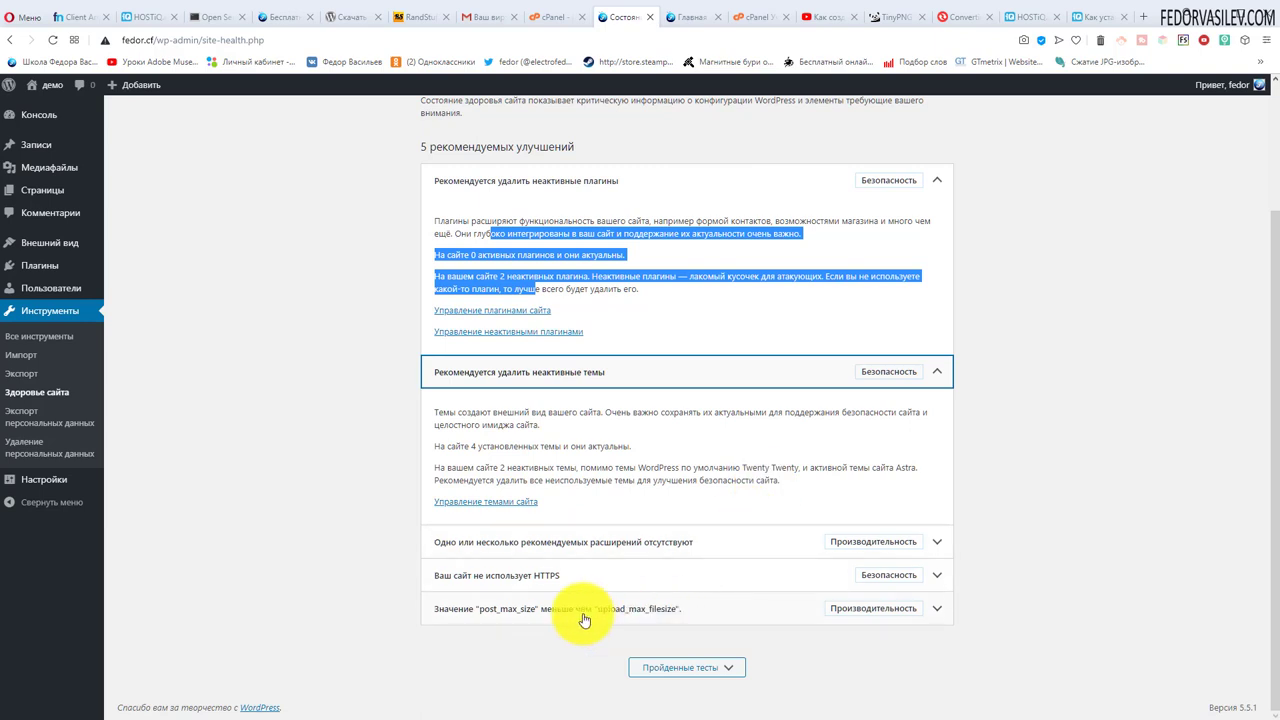
key("F5")
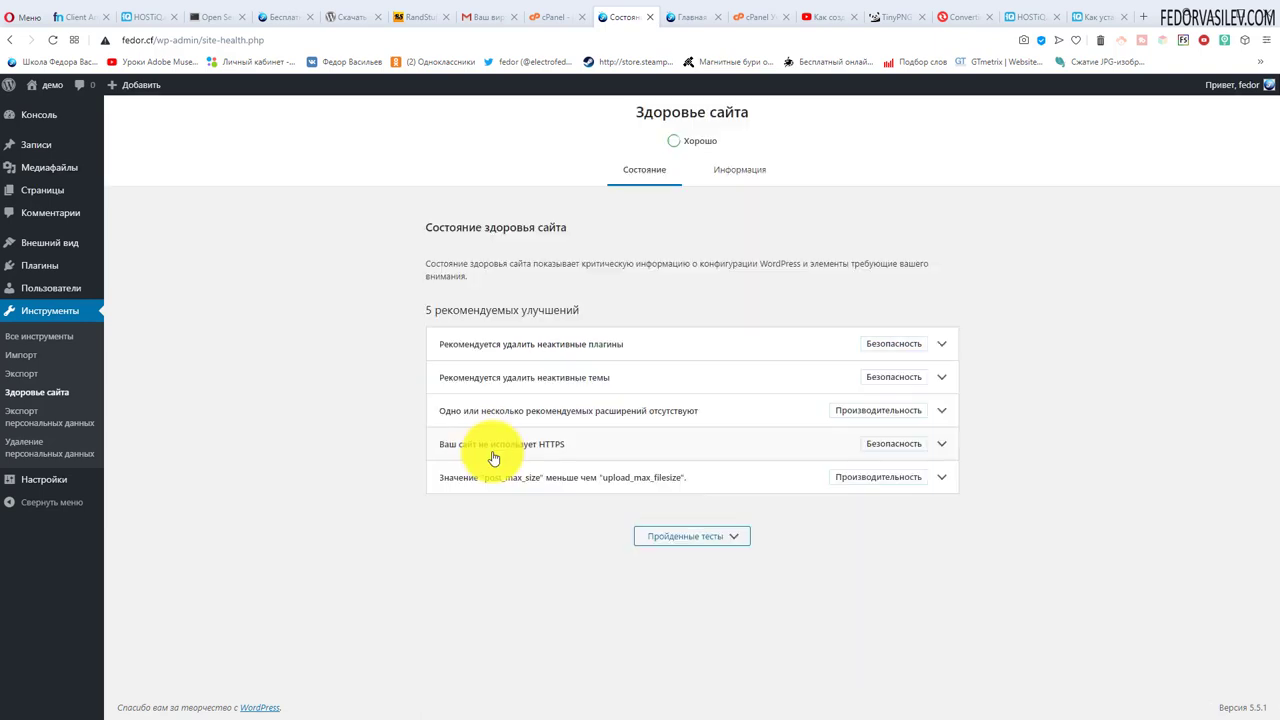
- Expand the recommendation "Ваш сайт не использует HTTPS" and read its explanation of HTTPS
left_click(553, 450)
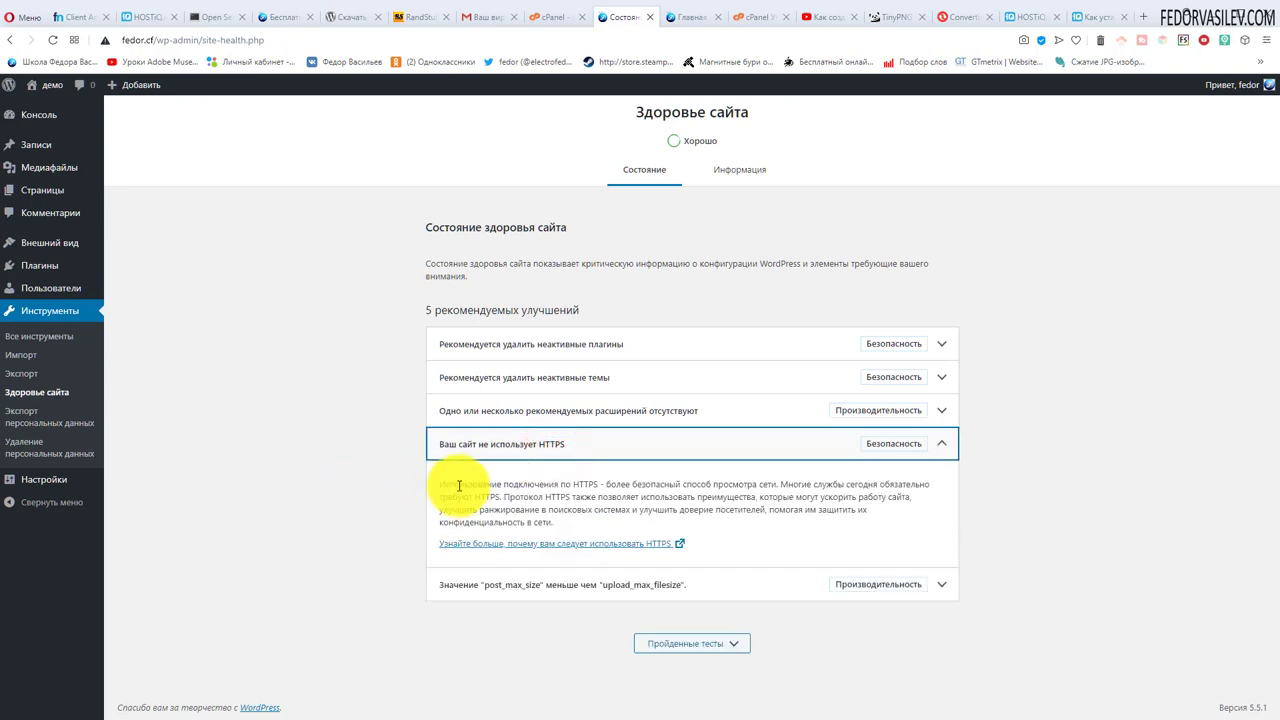
left_click_drag(453, 481, 543, 515)
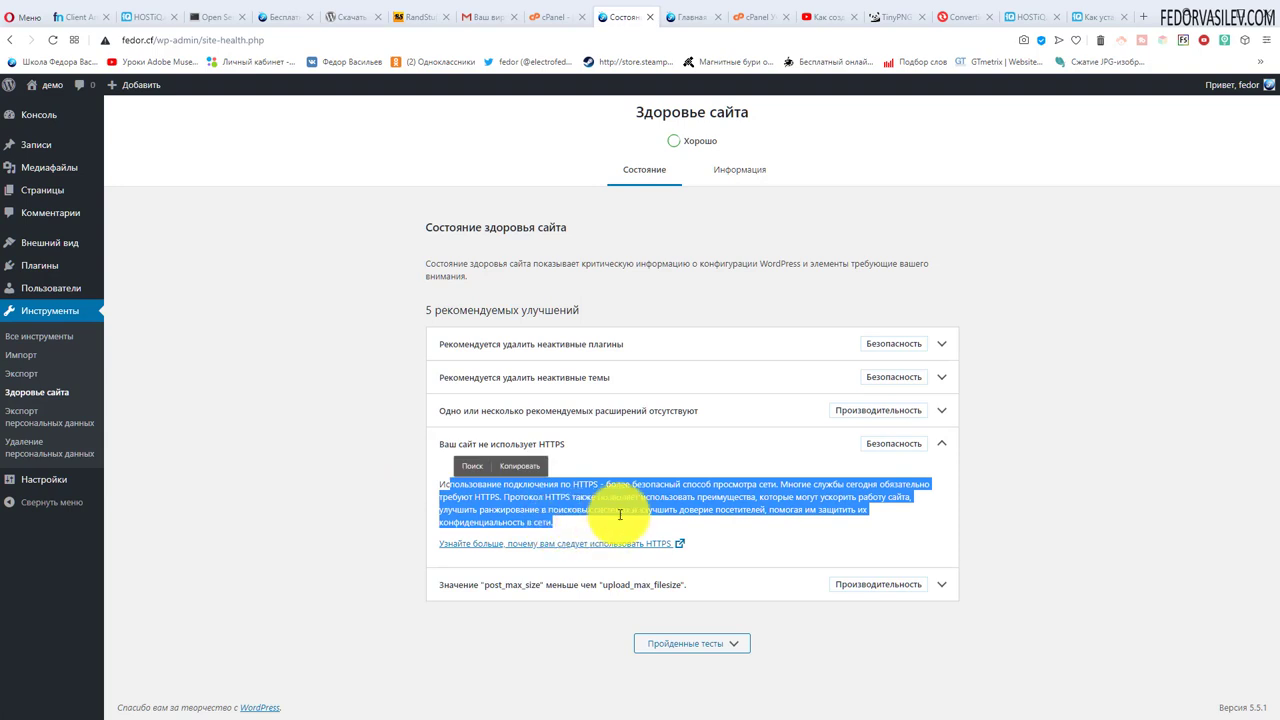
left_click(618, 515)
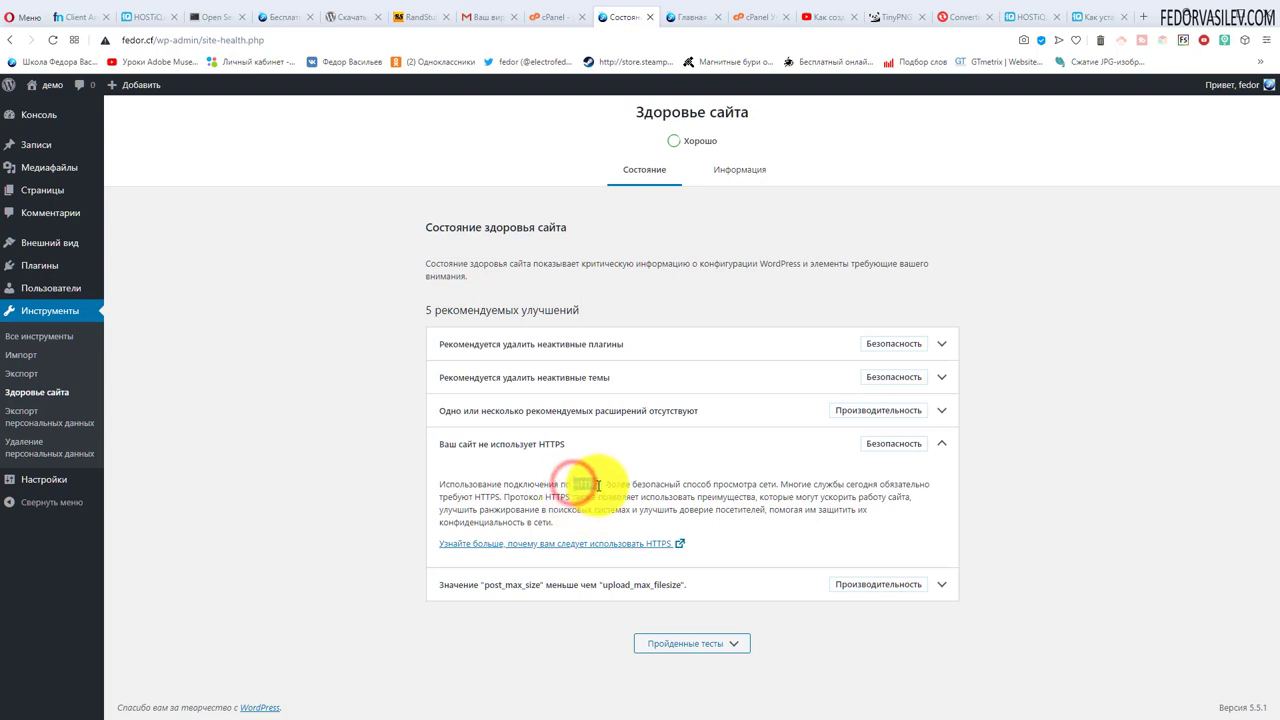
double_click(580, 484)
left_click(560, 521)
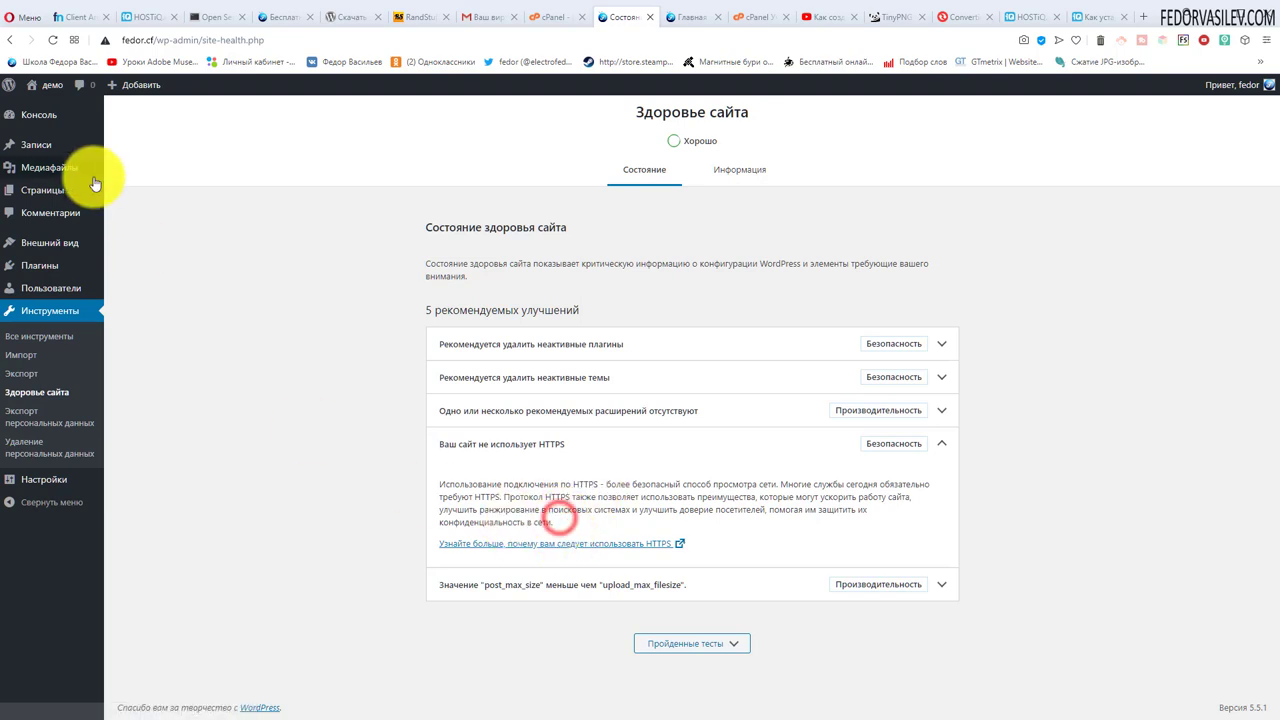
left_click(136, 40)
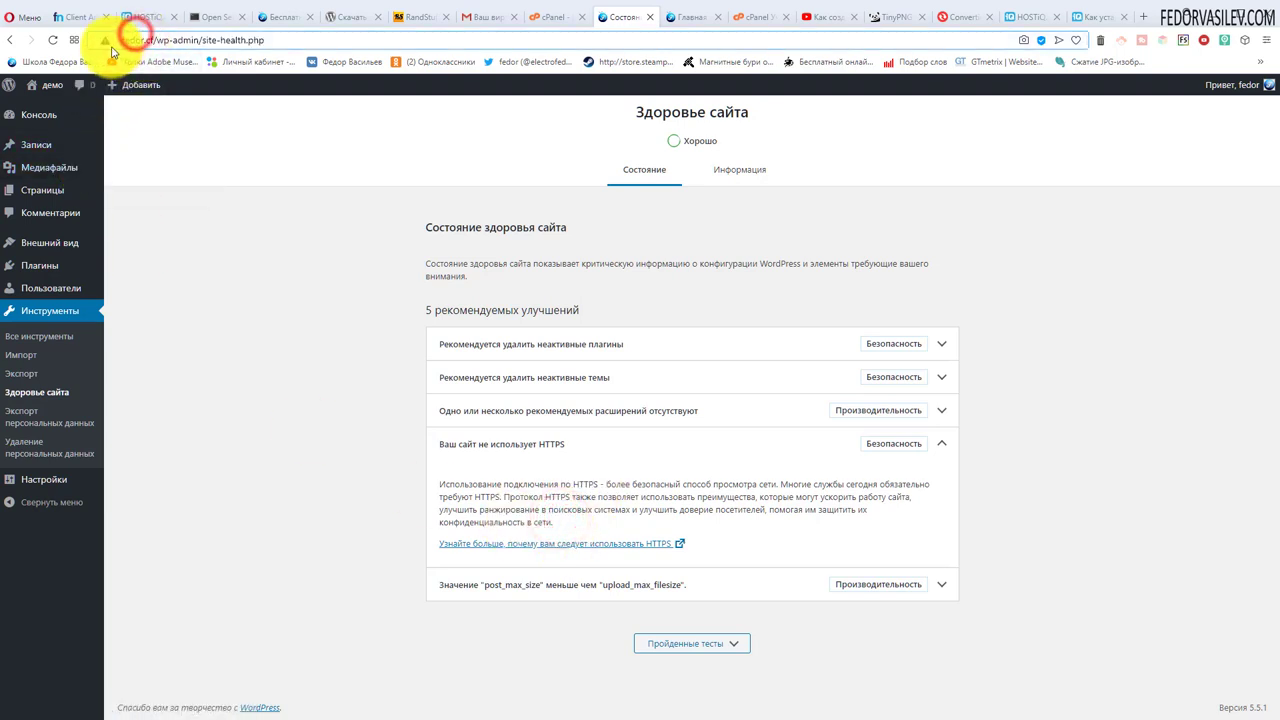
left_click_drag(153, 40, 57, 40)
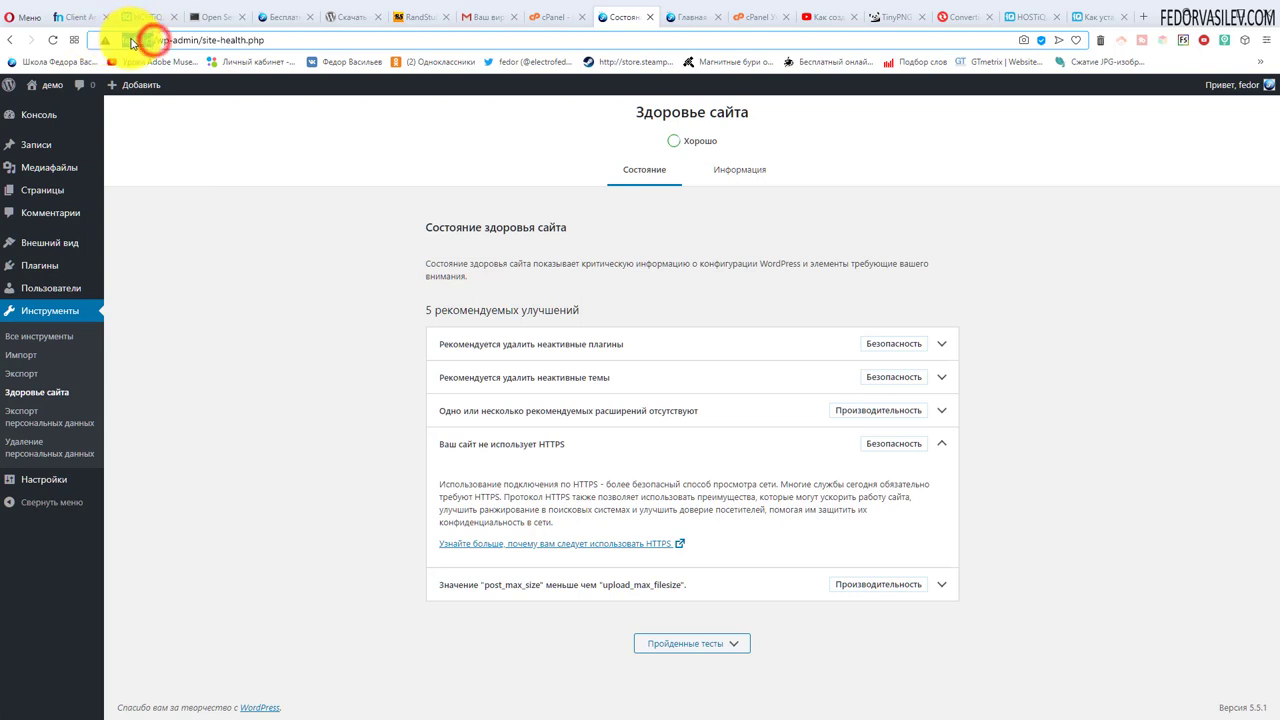
right_click(130, 40)
left_click(143, 108)
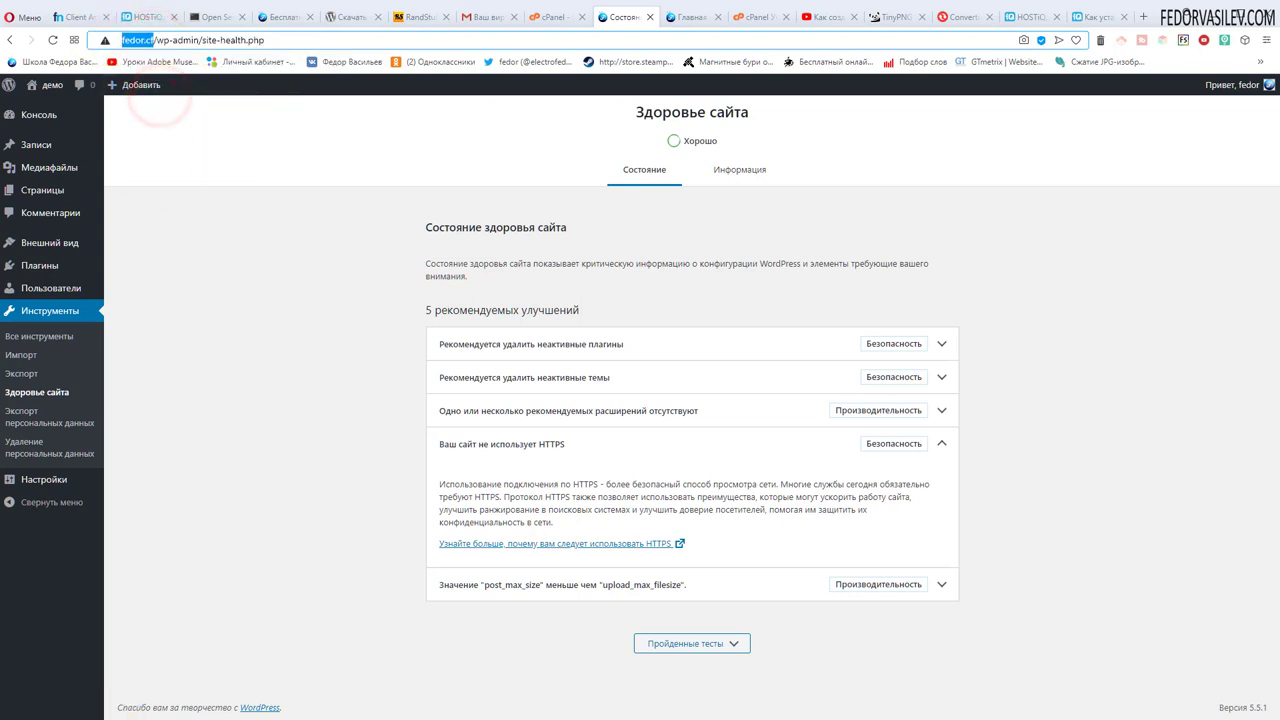
right_click(852, 272)
left_click(871, 330)
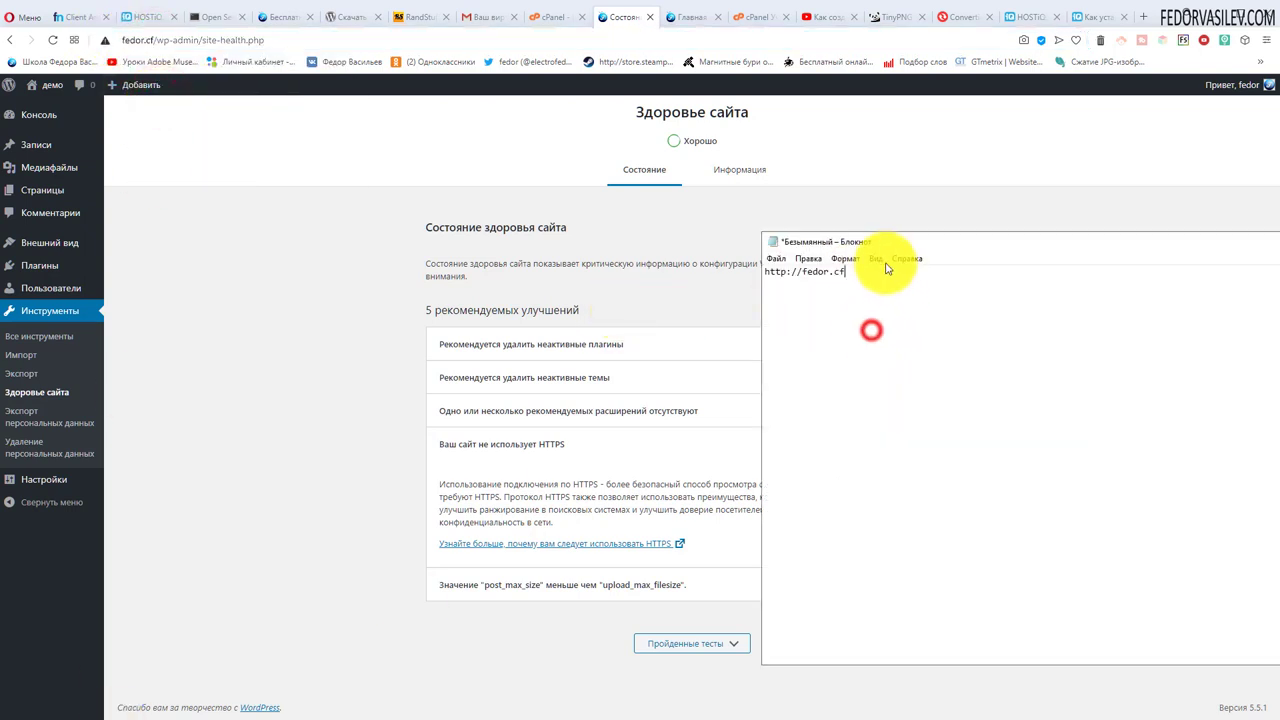
left_click_drag(886, 241, 580, 234)
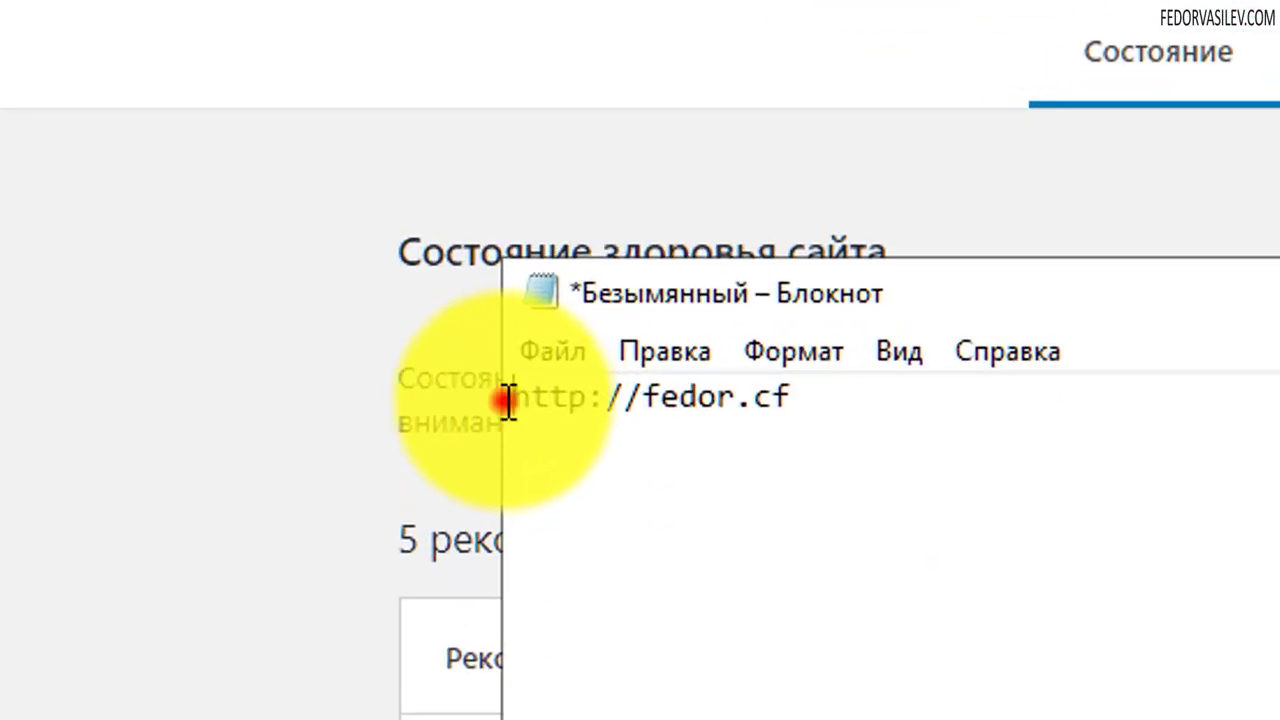
- Examine the http prefix of the address in Notepad, then return to the site health page and collapse the HTTPS recommendation
left_click_drag(508, 400, 590, 400)
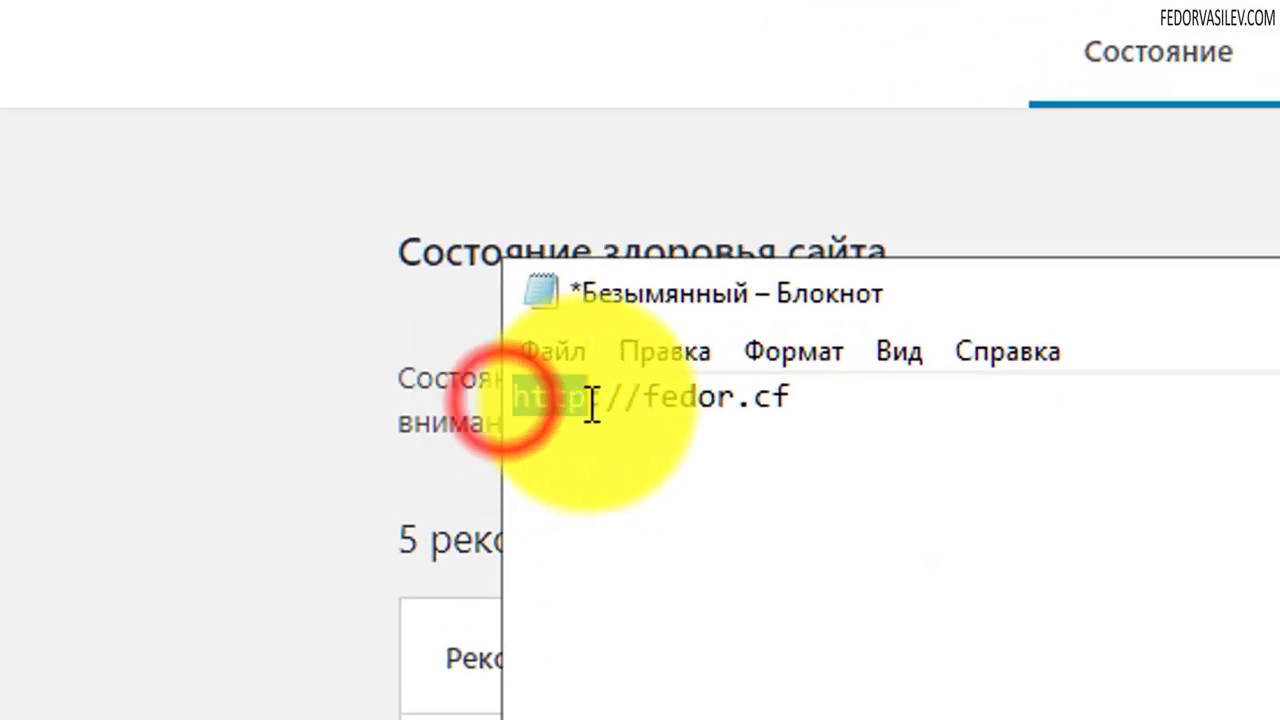
left_click(673, 590)
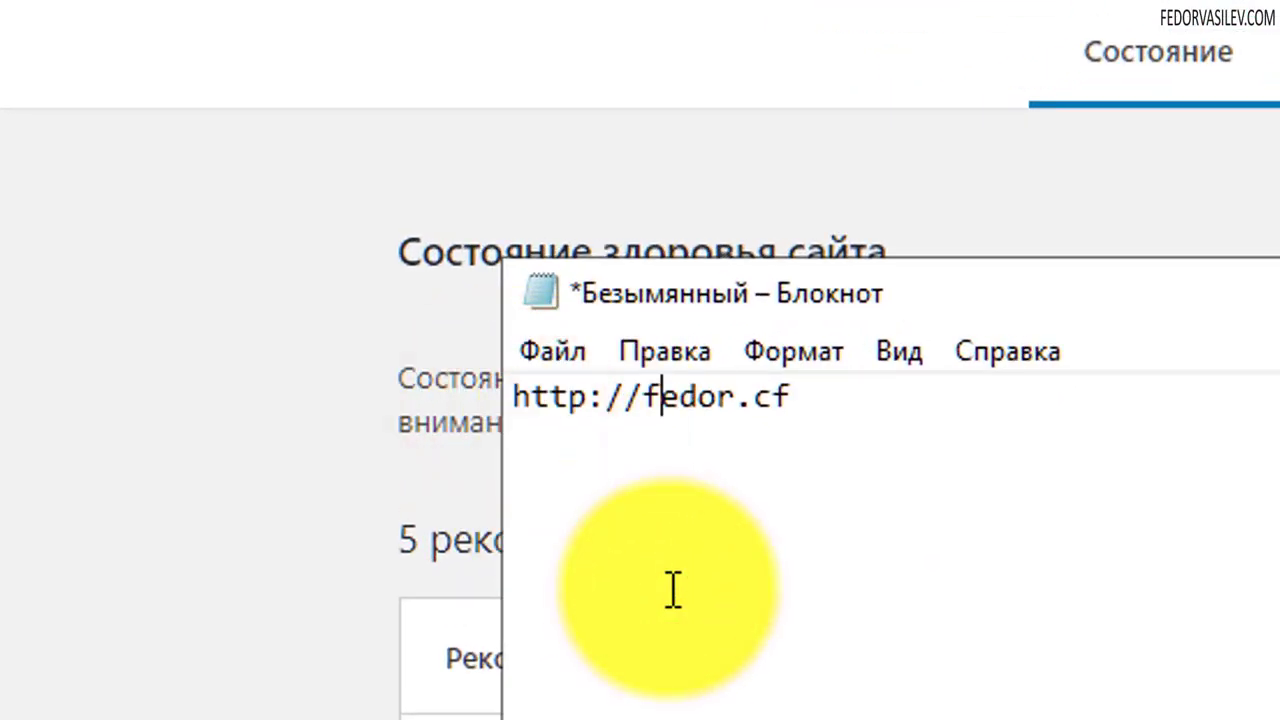
left_click(593, 401)
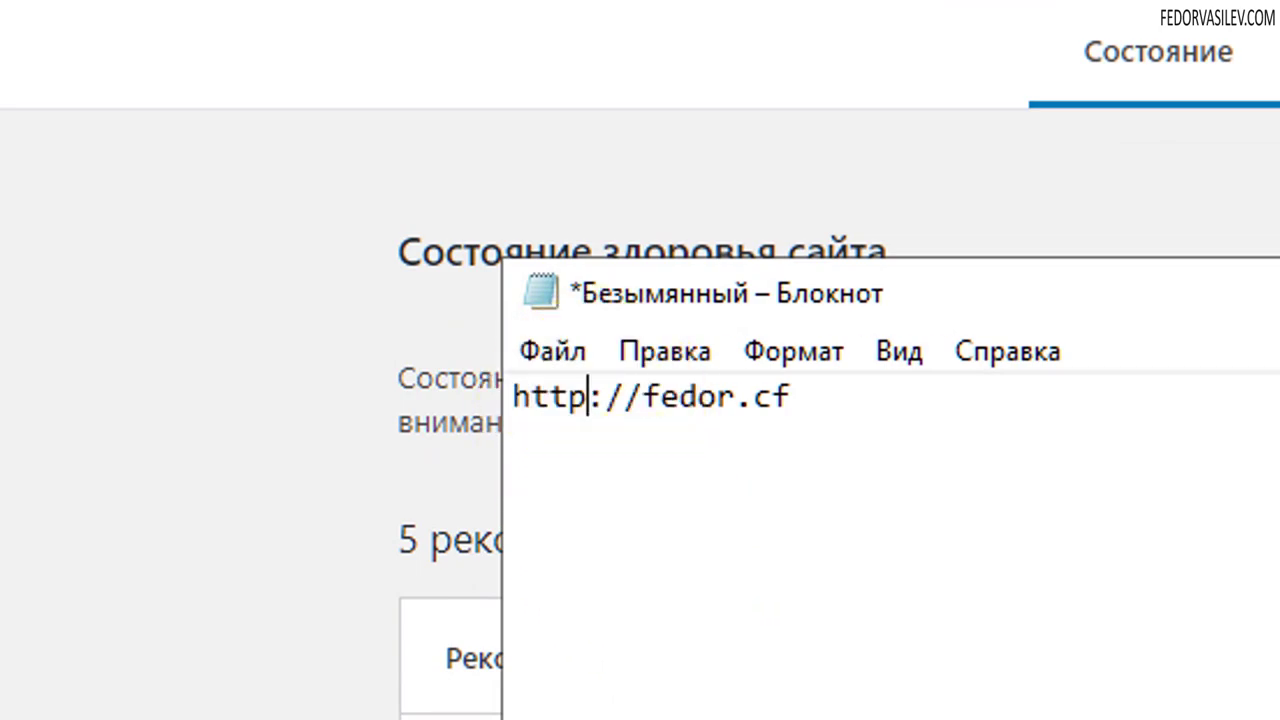
left_click(1187, 240)
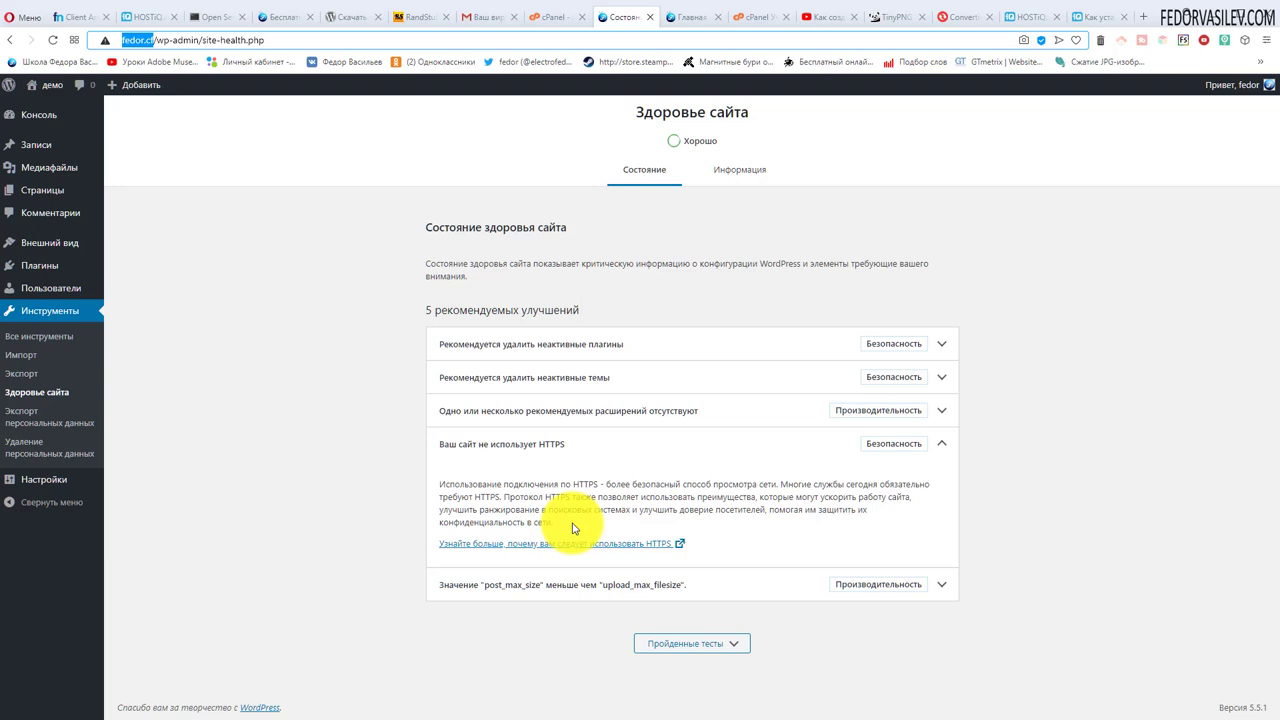
left_click(525, 456)
- Open the personal data export page and examine its request form for a username or email address
left_click(22, 412)
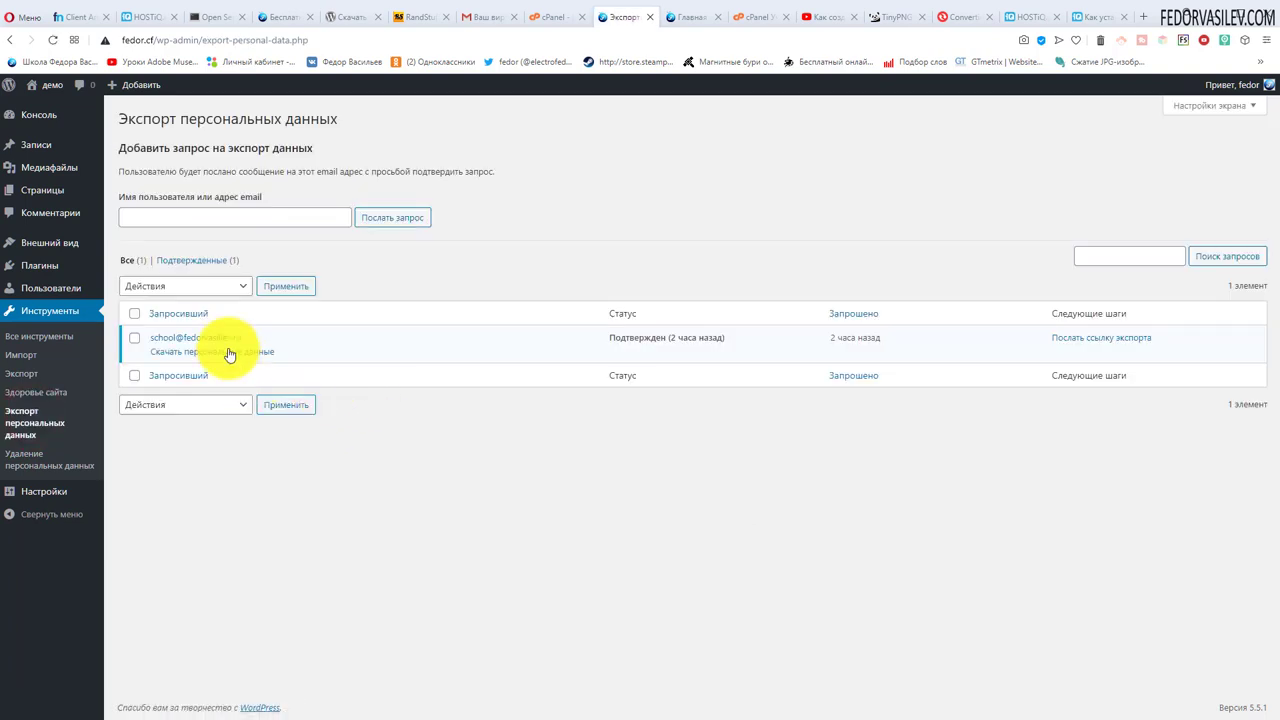
left_click(231, 221)
left_click(571, 229)
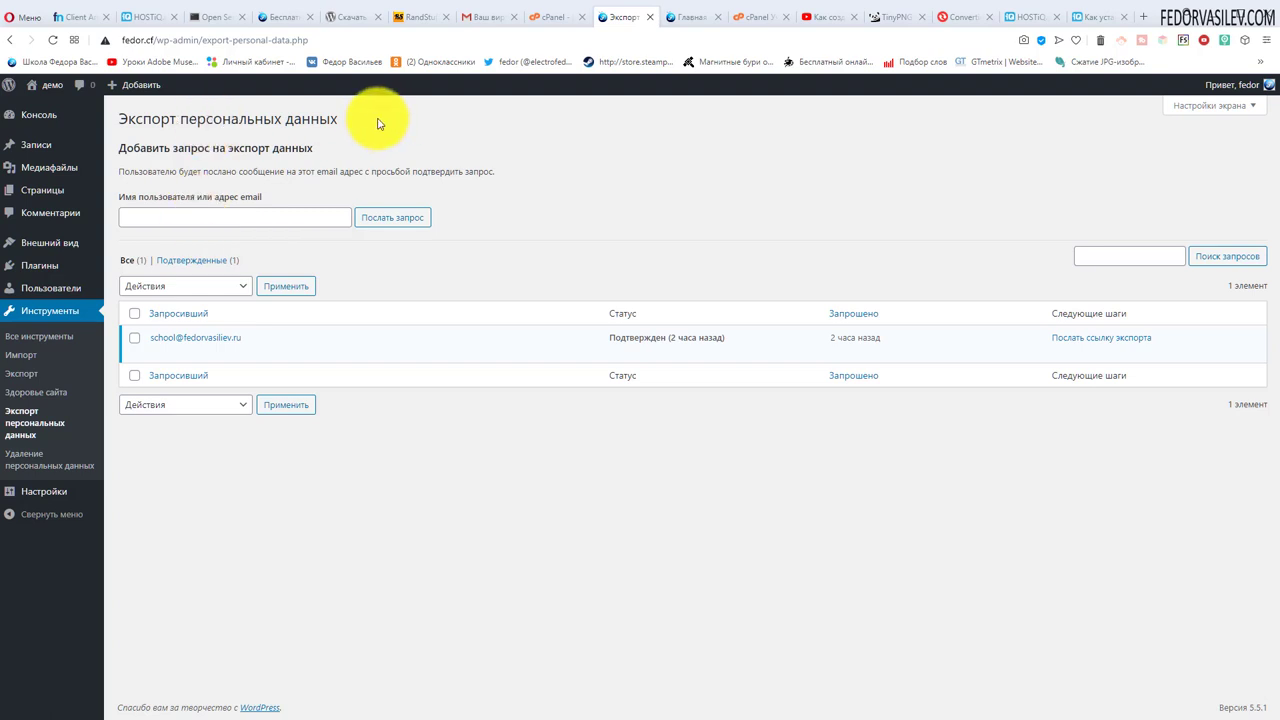
left_click(390, 226)
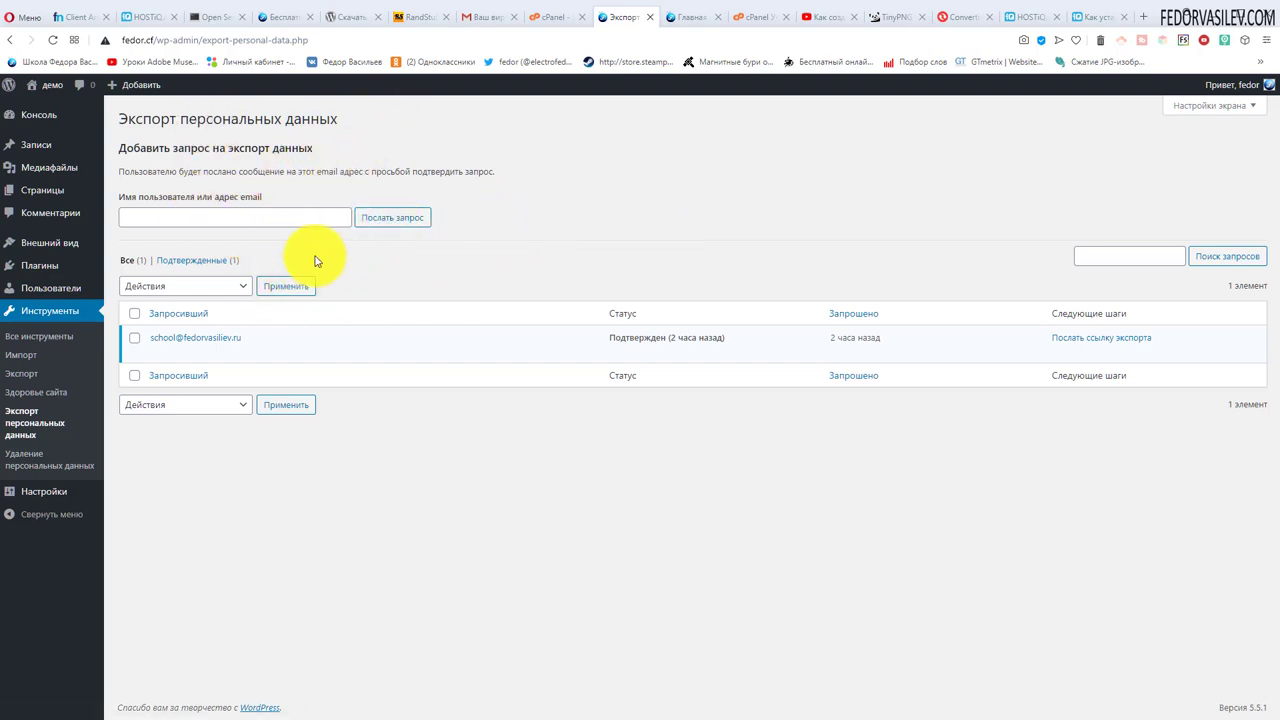
left_click(243, 220)
left_click(600, 245)
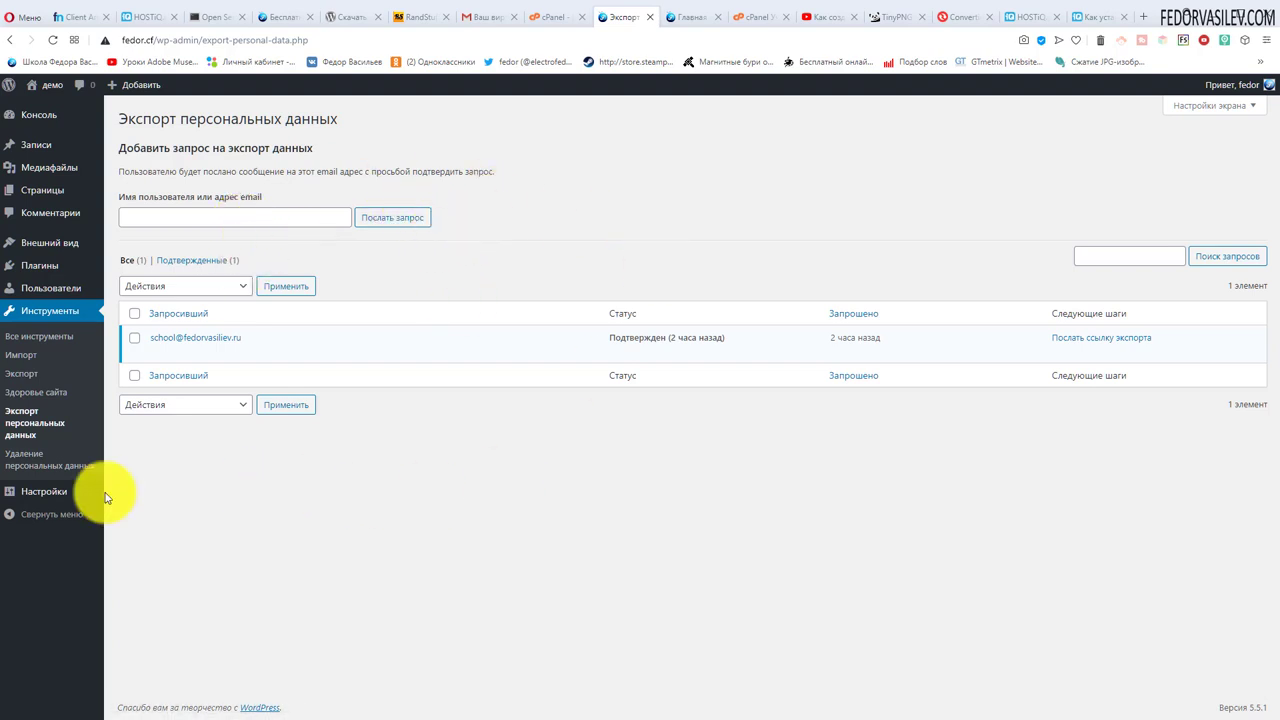
- Open the personal data erasure page and examine its heading and request form
left_click(38, 455)
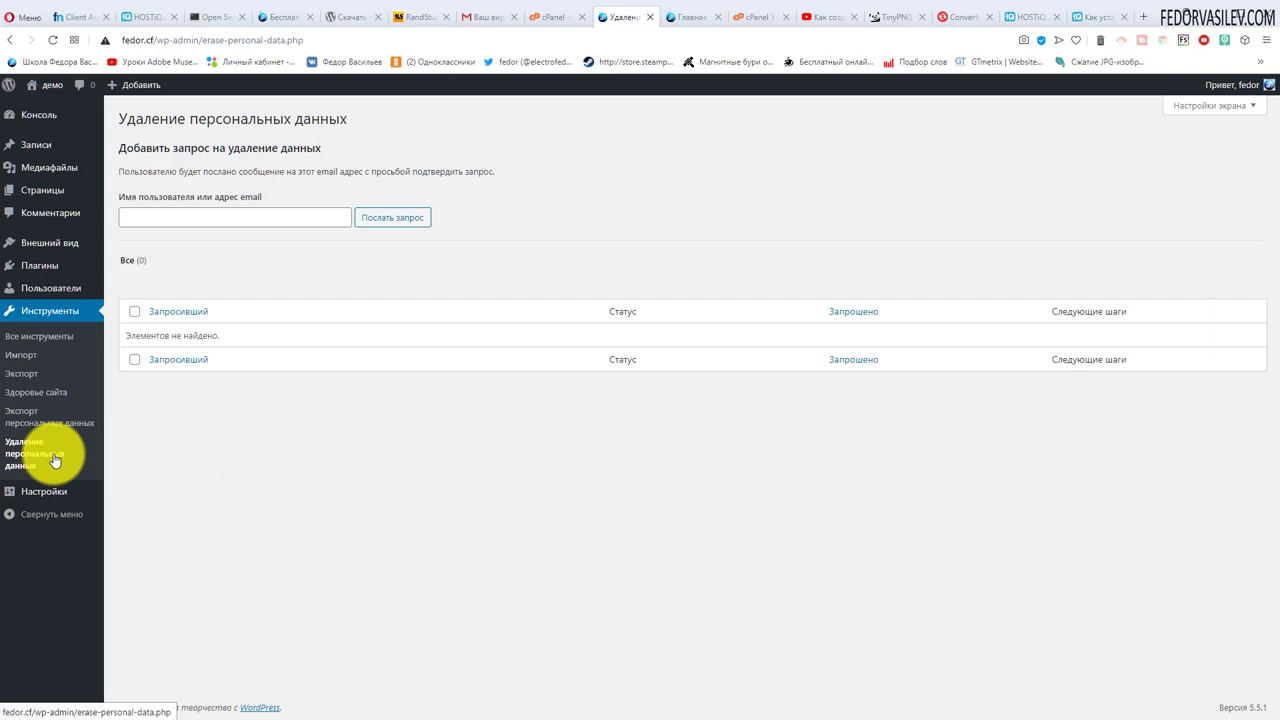
left_click(237, 216)
left_click(537, 210)
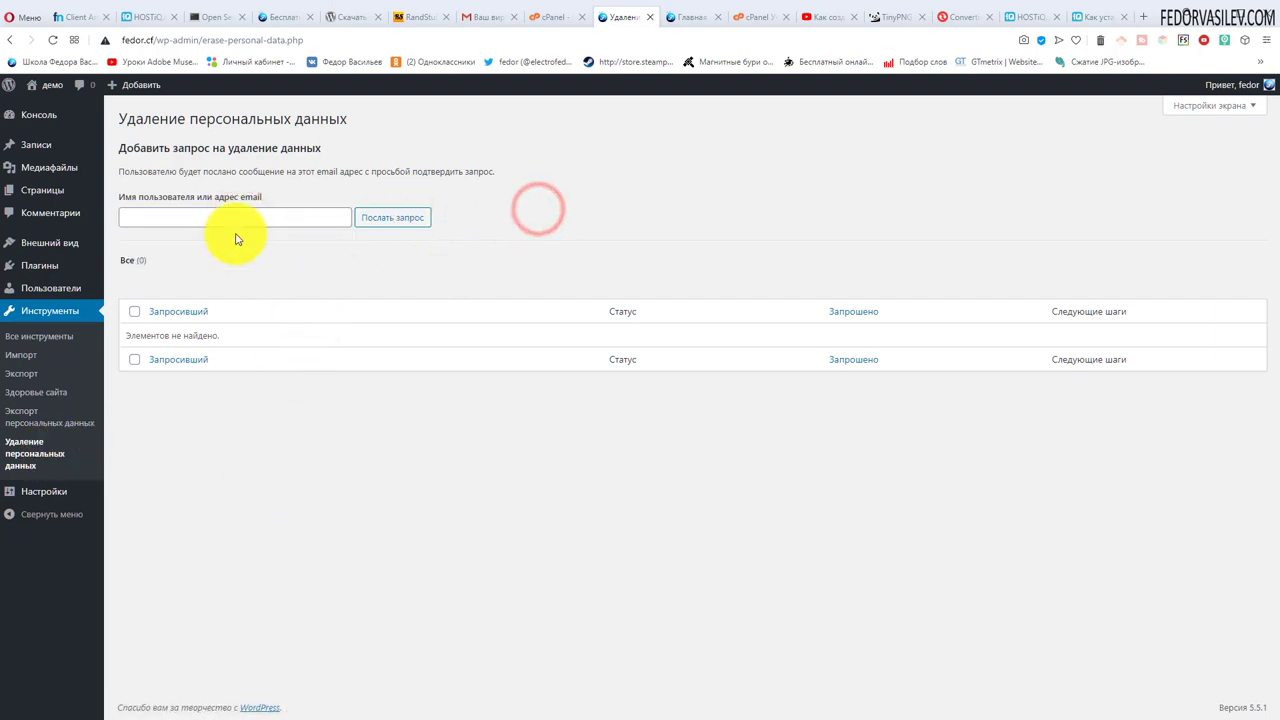
left_click_drag(122, 117, 314, 109)
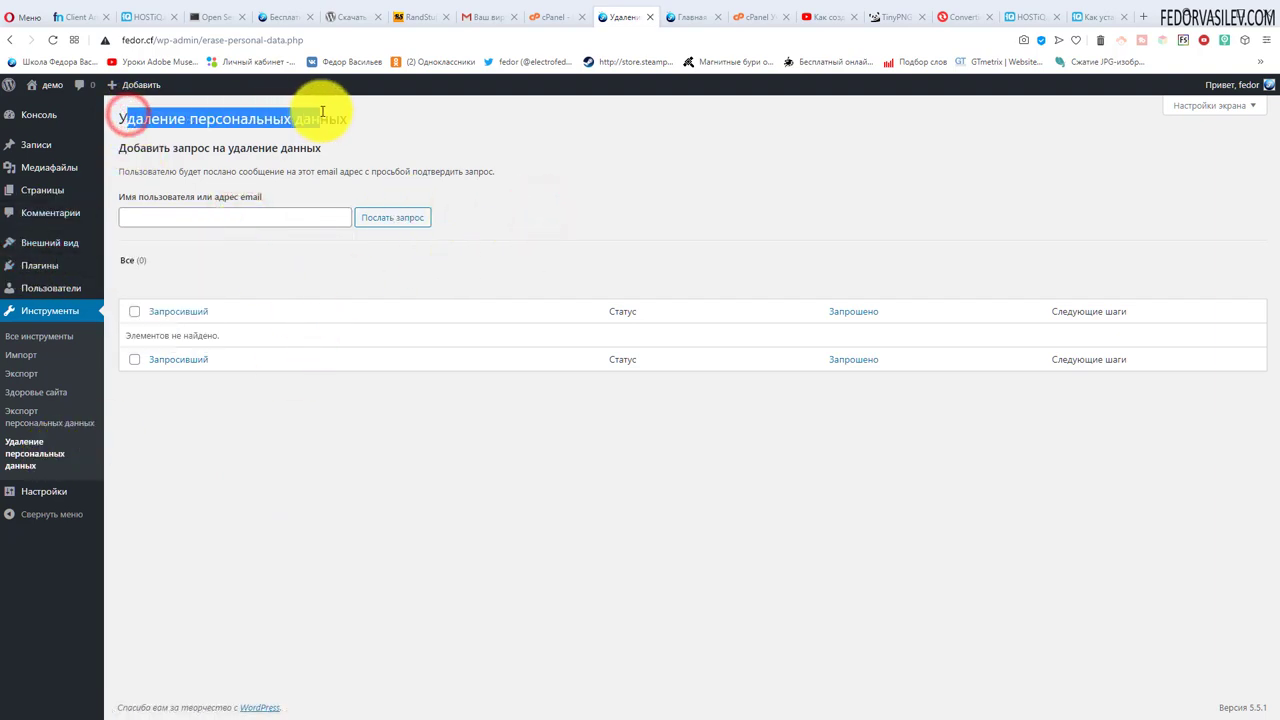
left_click(706, 194)
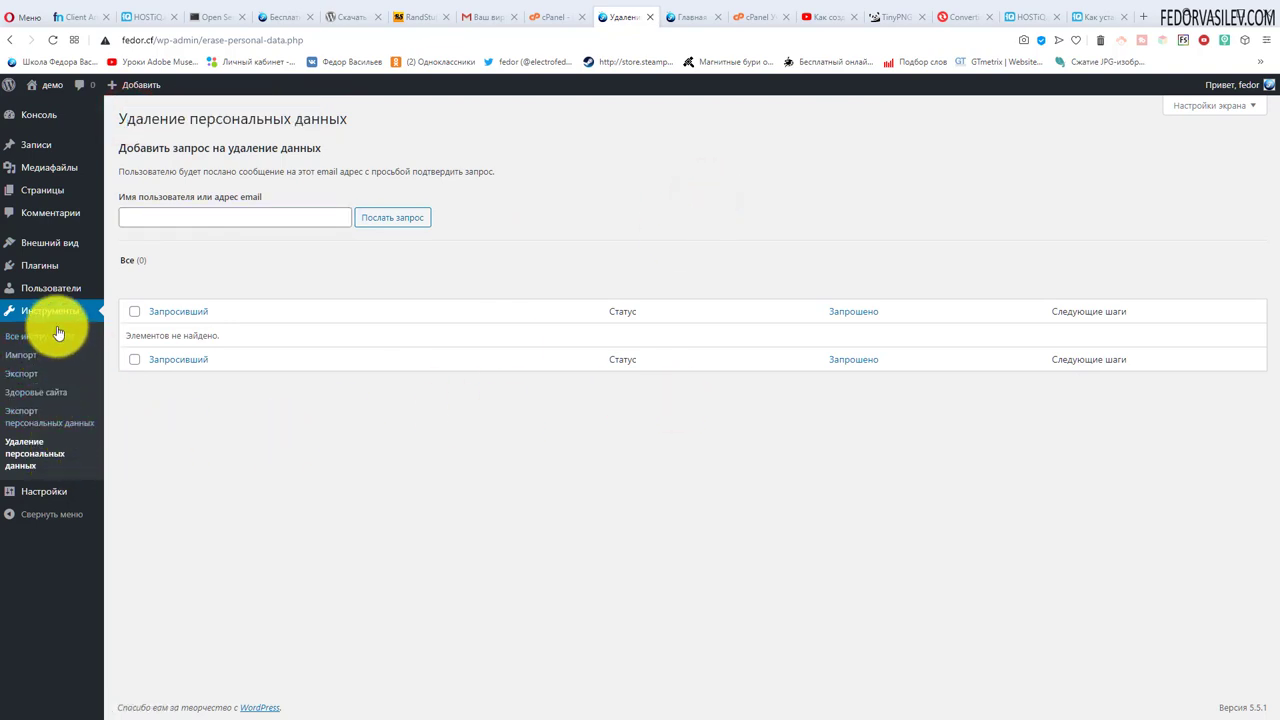
- Return to Здоровье сайта, check the overall status, and open the Информация view of the site configuration
left_click(22, 392)
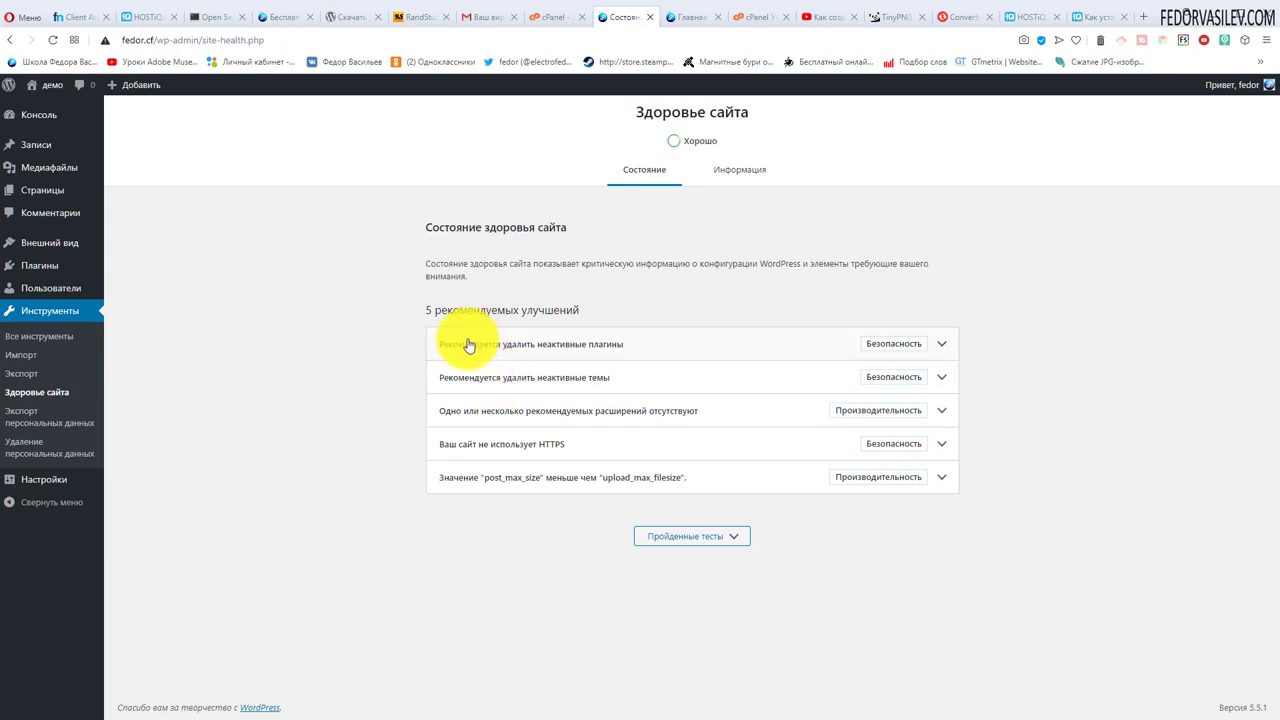
left_click_drag(726, 150, 685, 146)
left_click(745, 170)
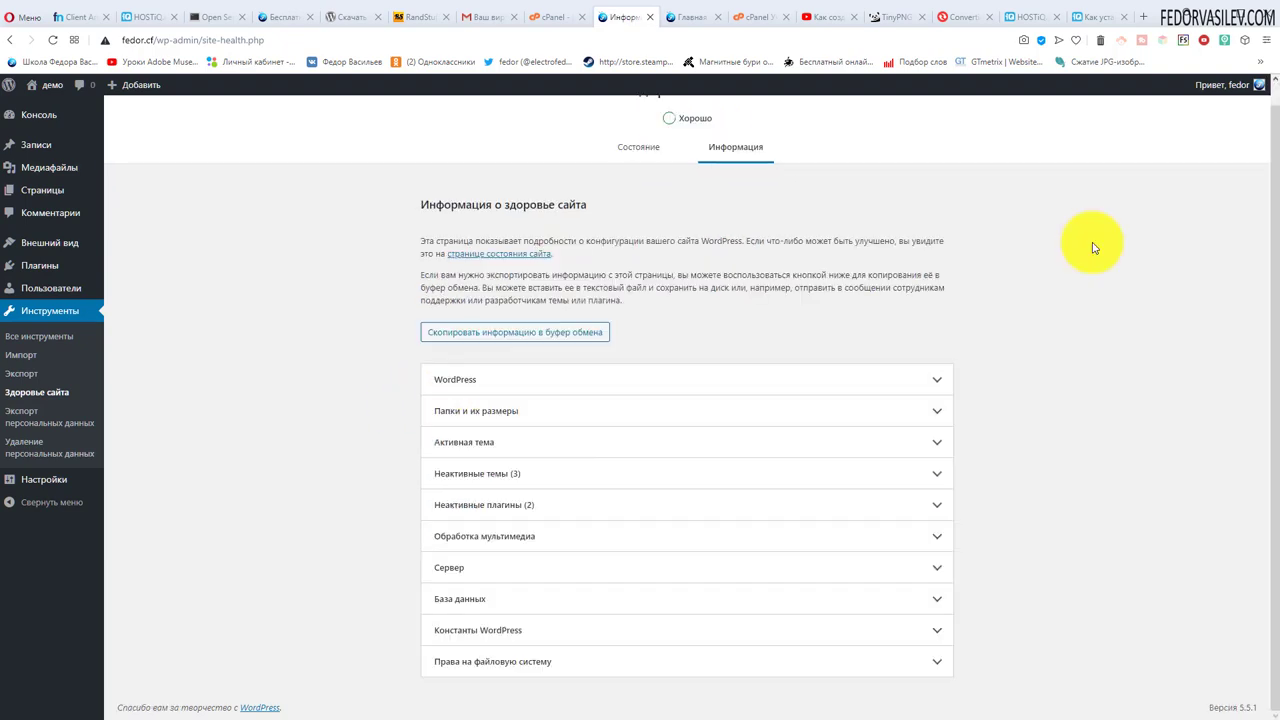